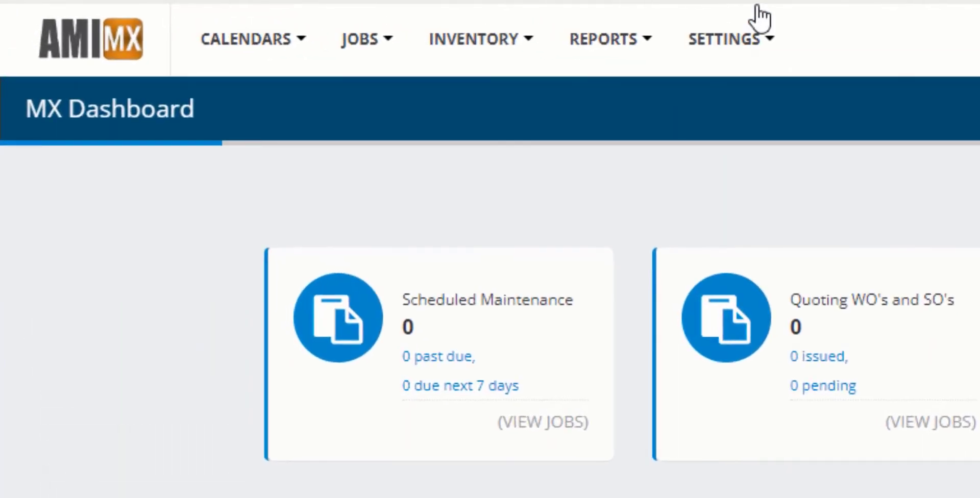
# Open the Setup Info & Defaults page from the settings
pyautogui.click(294, 16)
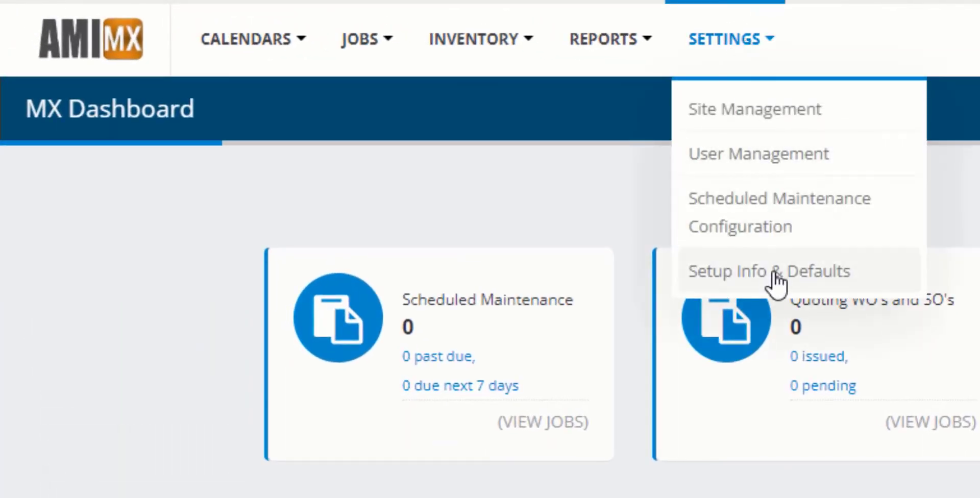
pyautogui.click(773, 273)
pyautogui.click(127, 88)
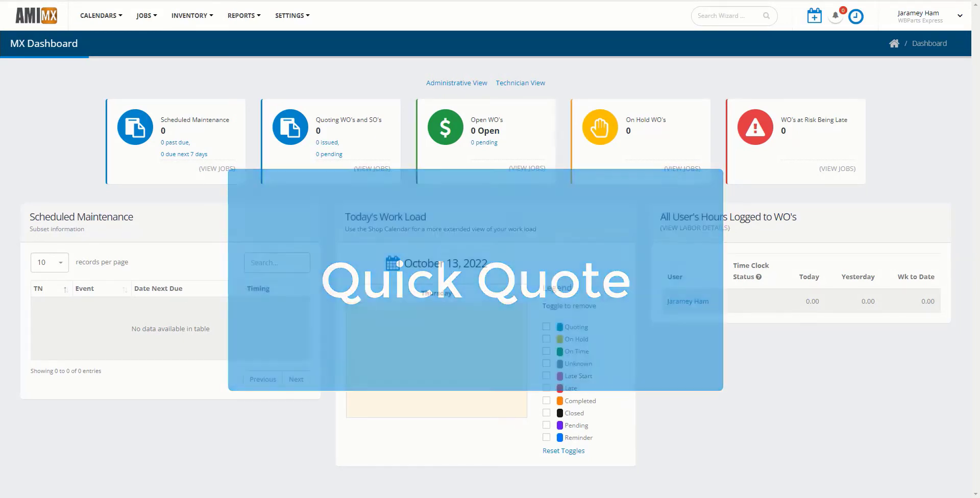
# Open part 069-1024-39 from the inventory list and review its master part information
pyautogui.click(193, 15)
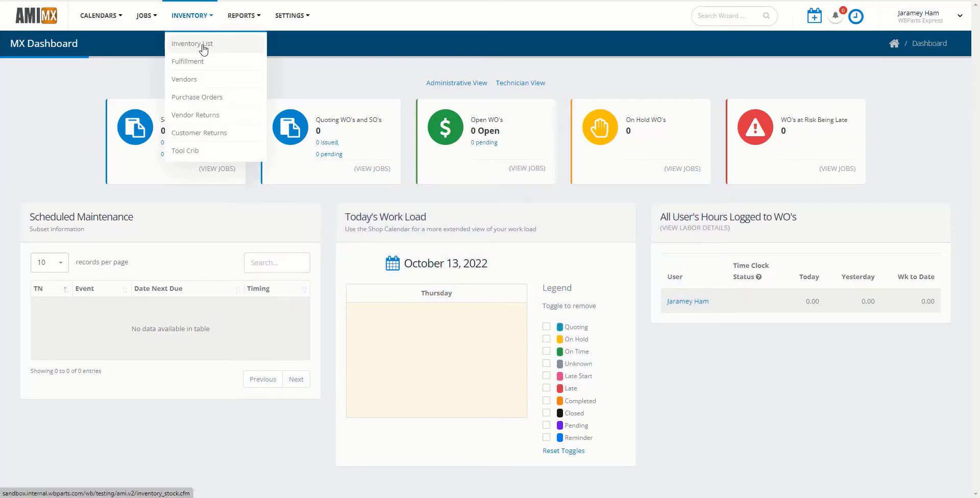
pyautogui.click(202, 49)
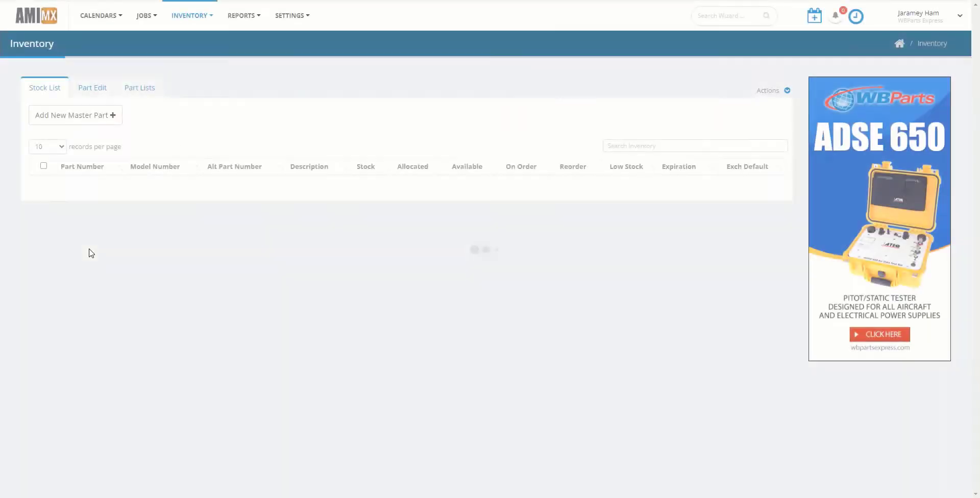
pyautogui.click(84, 194)
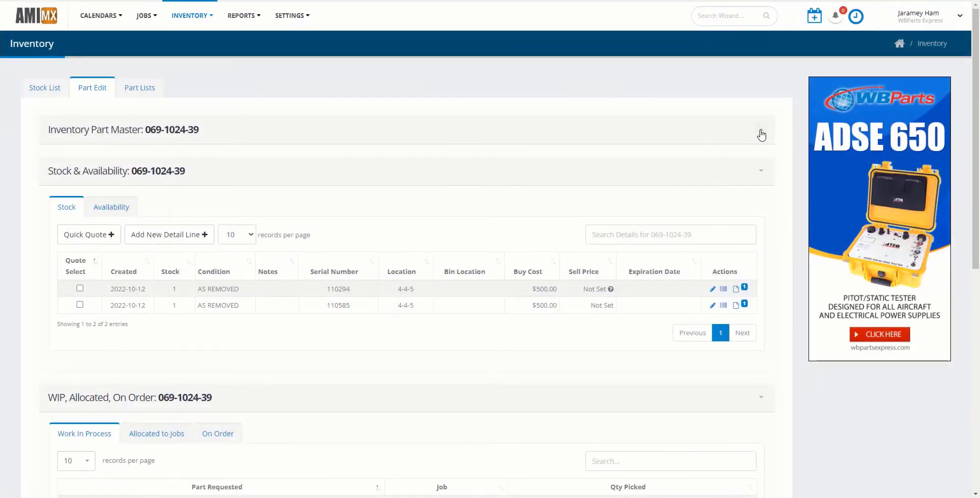
pyautogui.click(761, 134)
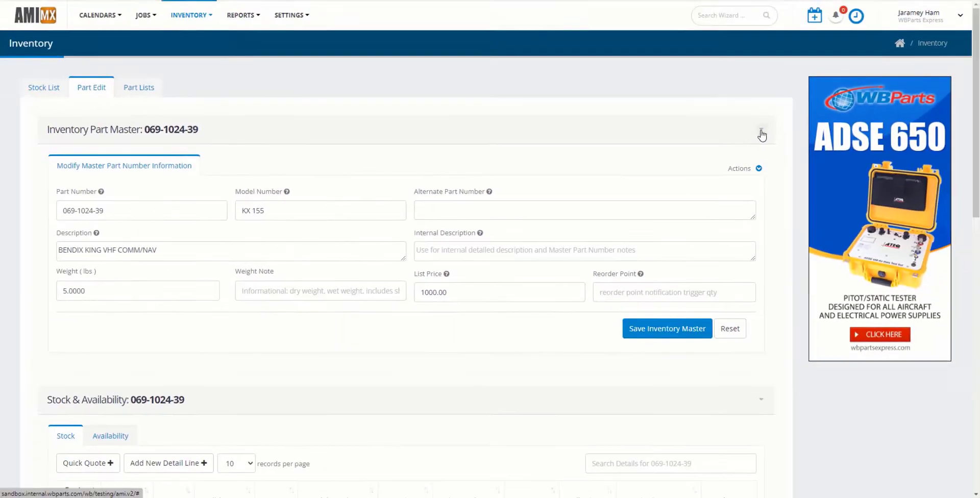
pyautogui.click(804, 51)
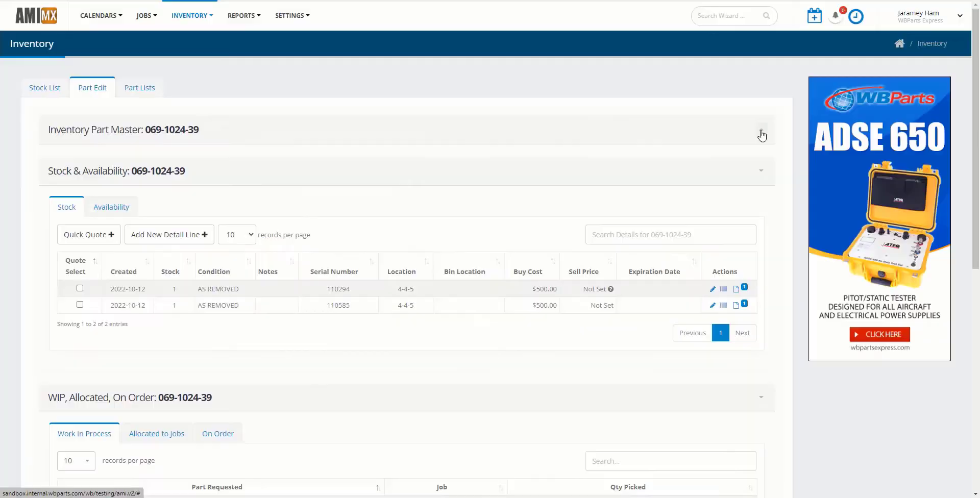
# Create a quick quote for the stock line with serial number 110294, assigned to the customer at Cash Money Part Sales
pyautogui.click(80, 288)
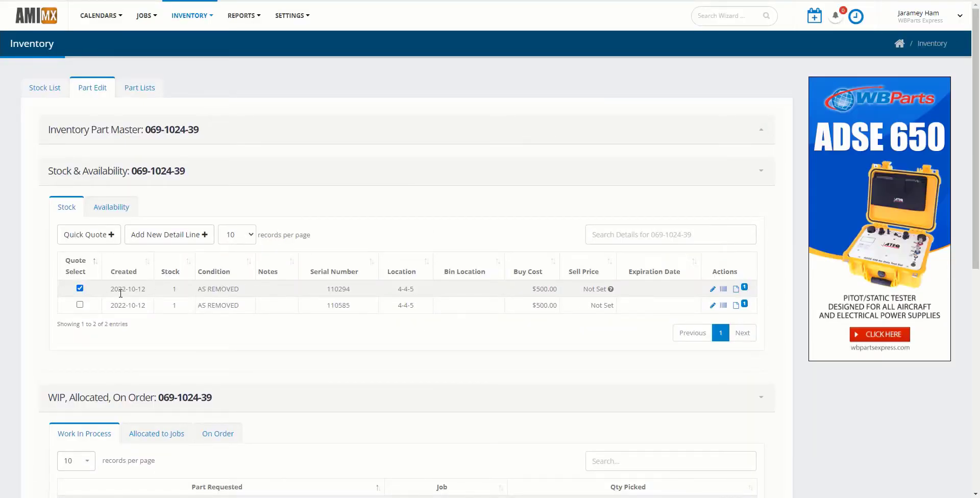
pyautogui.click(73, 236)
pyautogui.click(432, 269)
pyautogui.write('john')
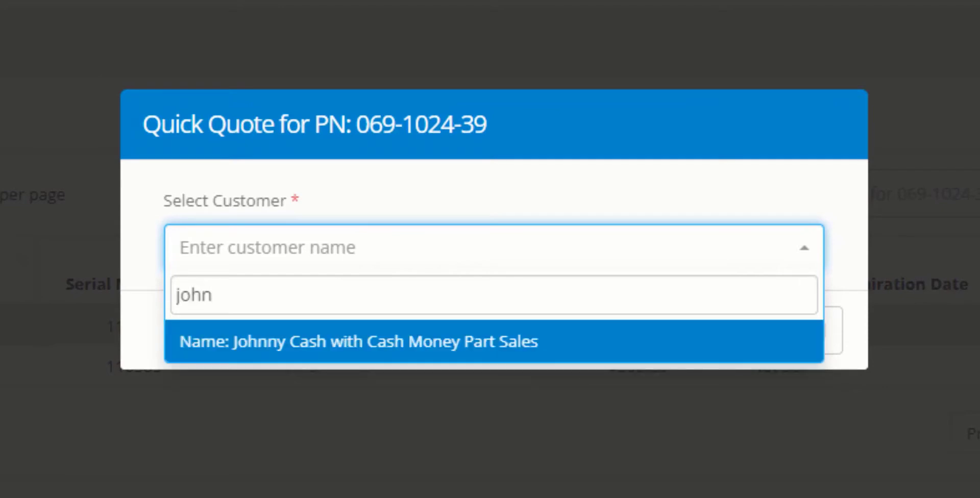
pyautogui.click(254, 339)
pyautogui.click(716, 332)
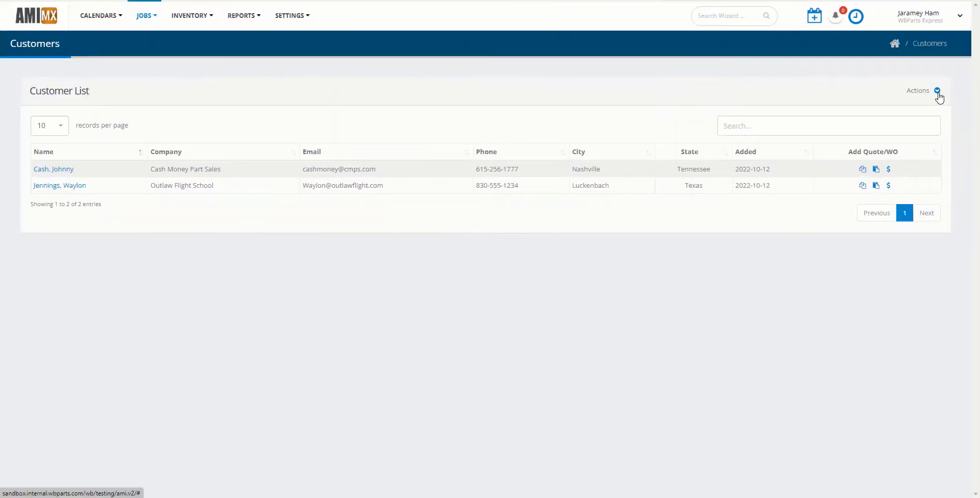
# Open the form for adding a new customer from the customer list
pyautogui.click(937, 93)
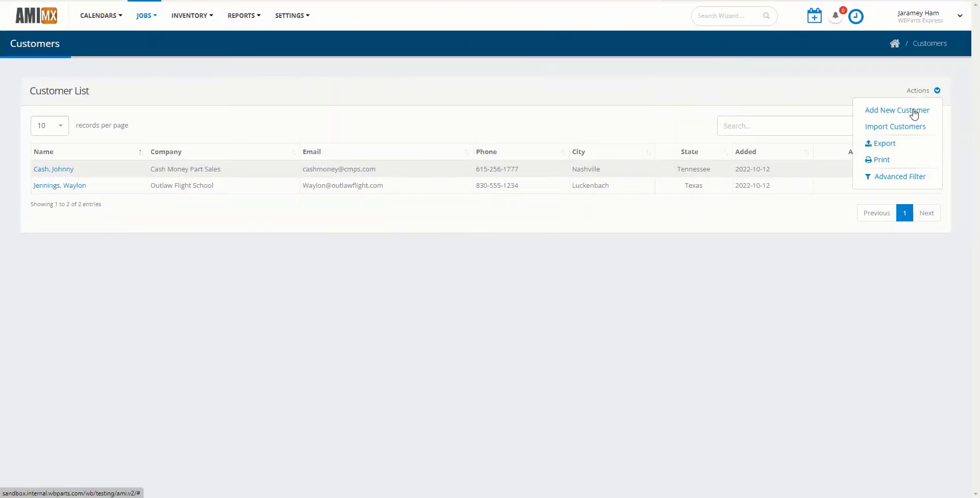
pyautogui.click(913, 111)
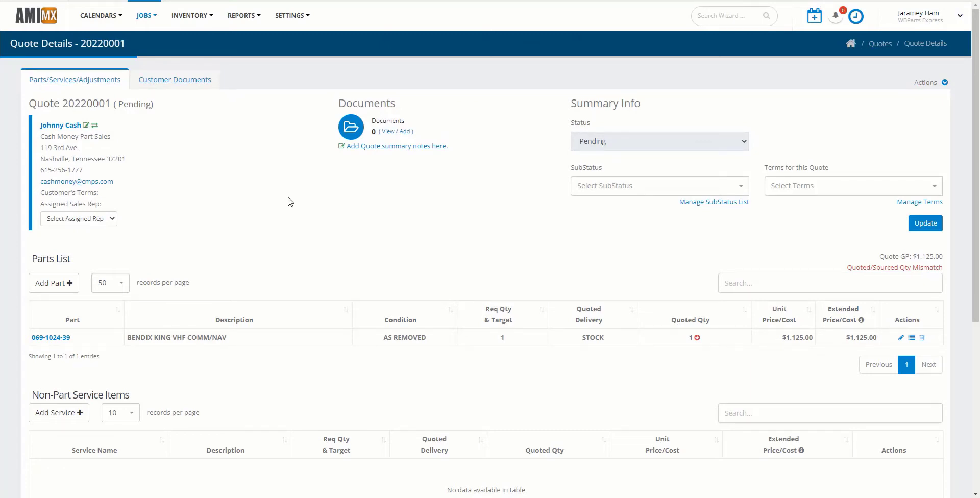
# Review the new quote's parts, service and adjustment sections and its customer document
pyautogui.scroll(-5, 288, 201)
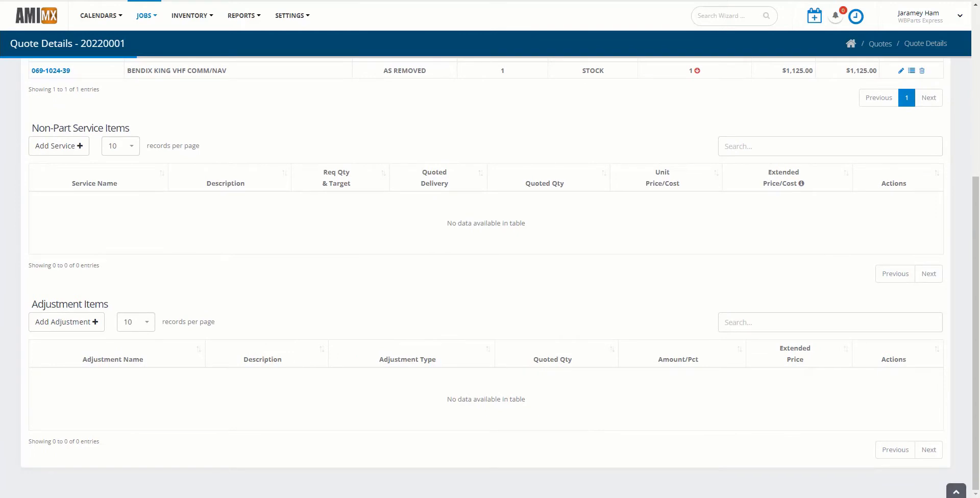
pyautogui.scroll(5, 335, 274)
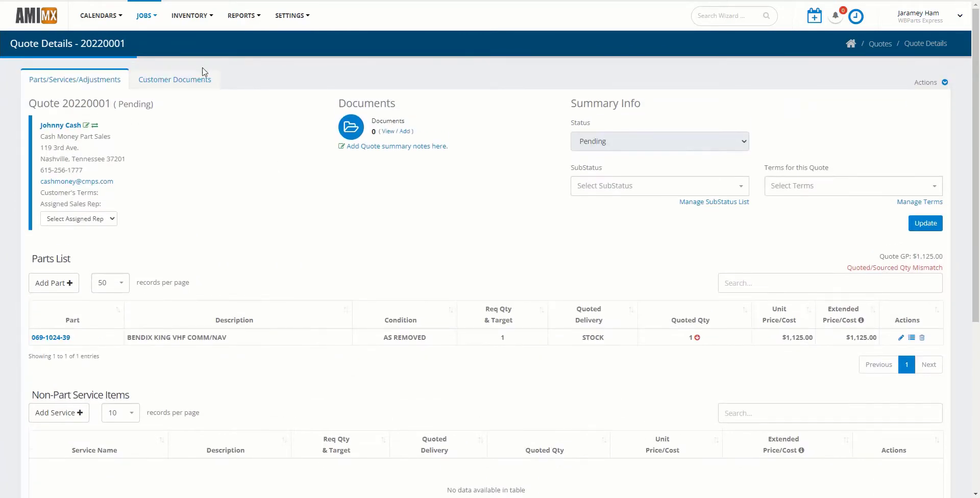
pyautogui.click(194, 90)
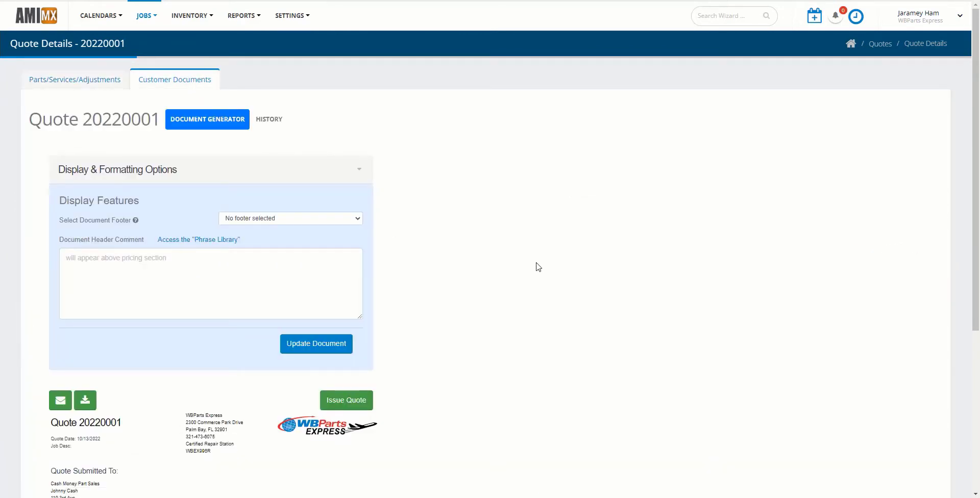
pyautogui.scroll(-5, 537, 266)
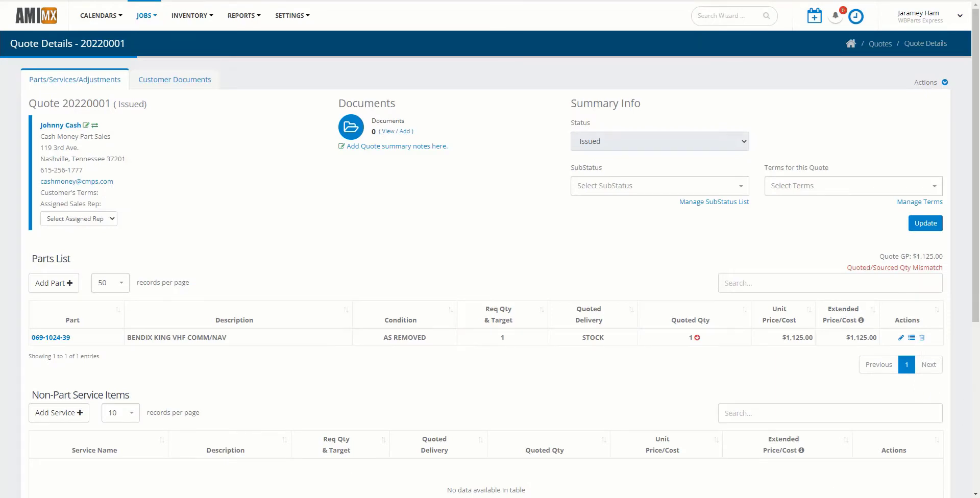
# Change the unit sell price of quoted part 069-1024-39 to 1000 and submit the edit
pyautogui.click(900, 337)
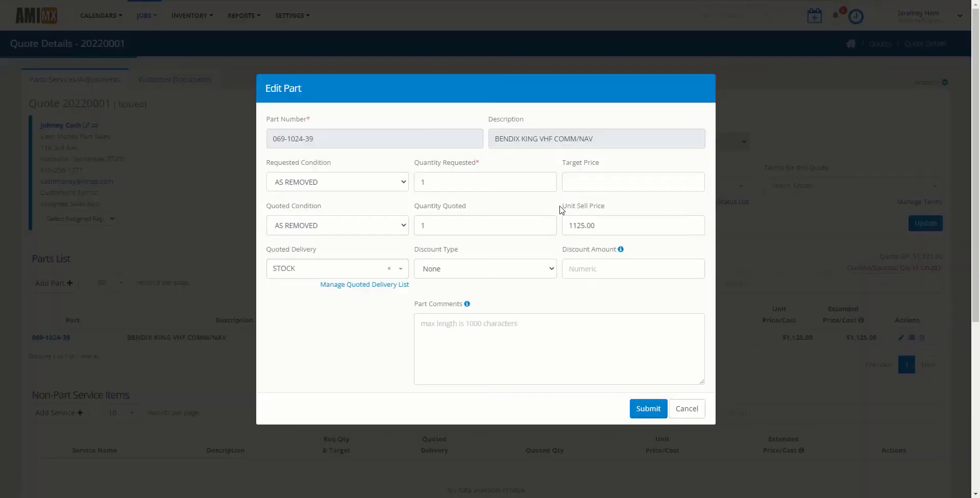
pyautogui.click(627, 228)
pyautogui.write('100')
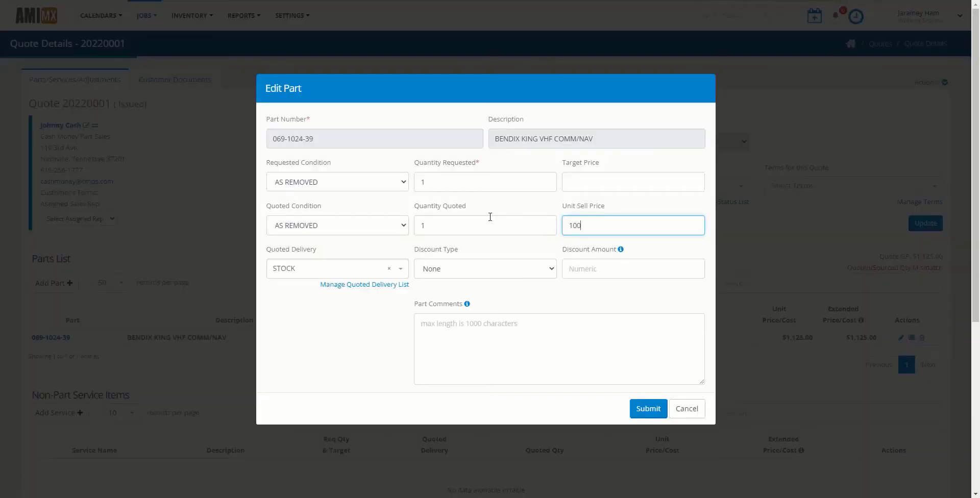
pyautogui.click(648, 408)
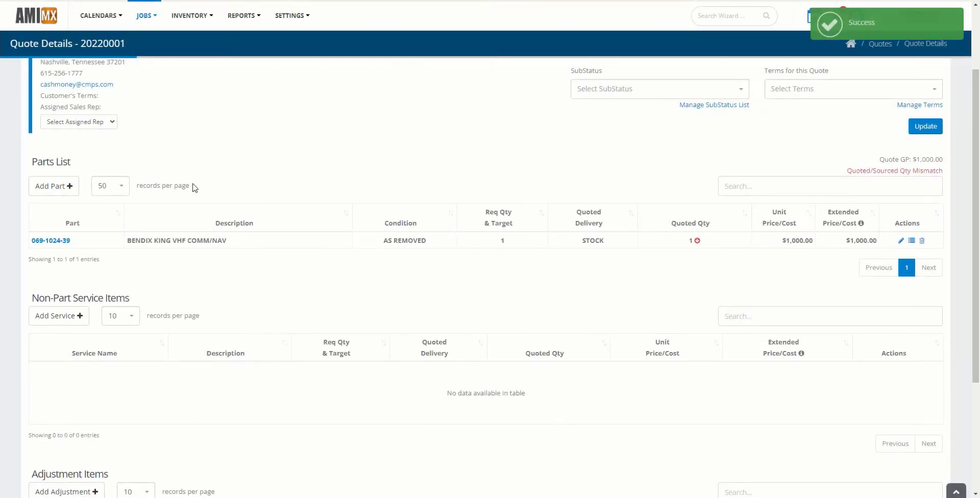
# Review the repriced quote in the customer document preview
pyautogui.scroll(2, 197, 194)
pyautogui.click(175, 80)
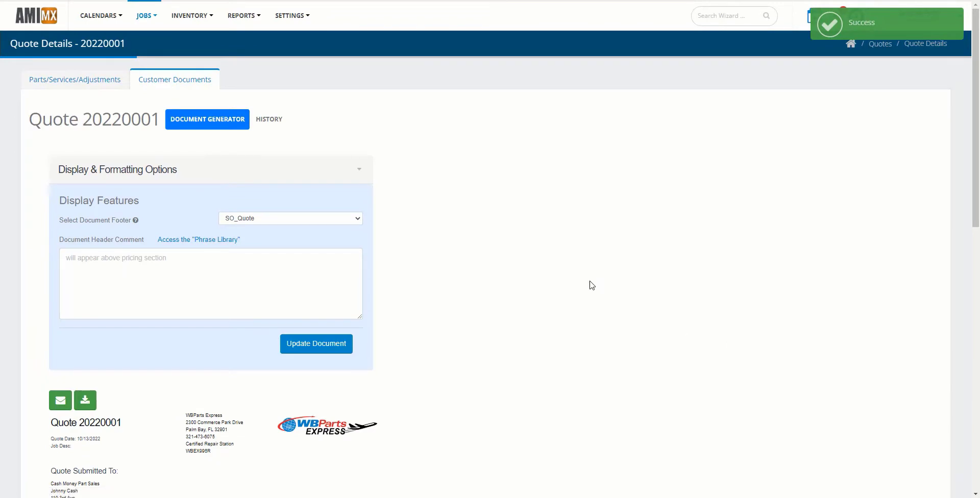
pyautogui.scroll(-5, 587, 291)
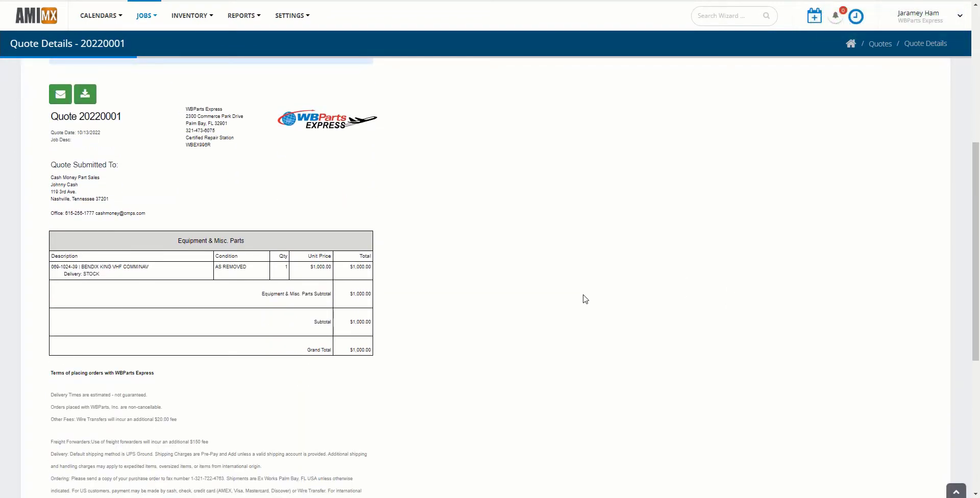
# Set the quote's document footer to SO_Quote and update the document
pyautogui.scroll(6, 586, 299)
pyautogui.click(356, 220)
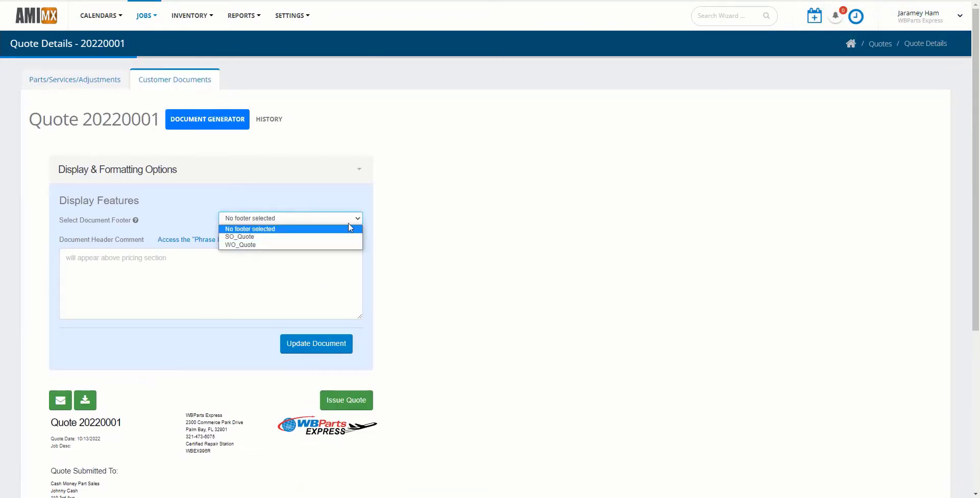
pyautogui.click(337, 237)
pyautogui.click(331, 343)
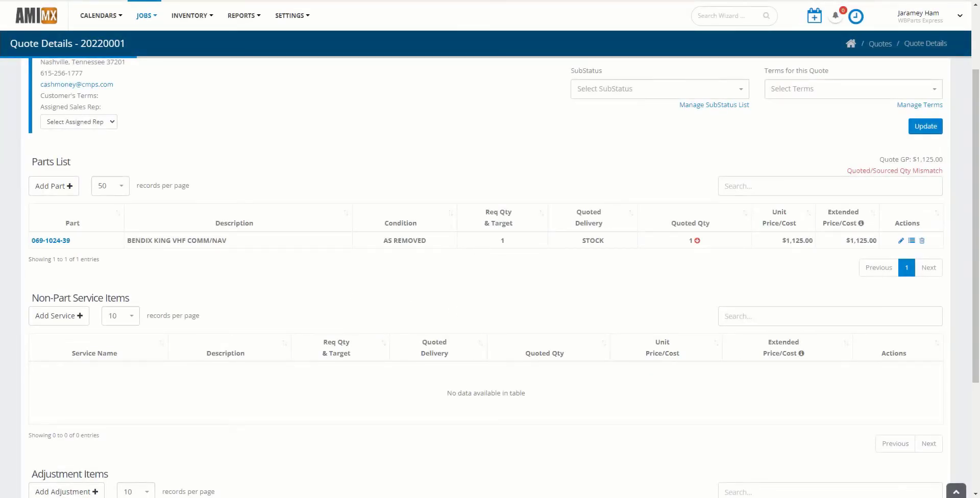
pyautogui.scroll(2, 174, 230)
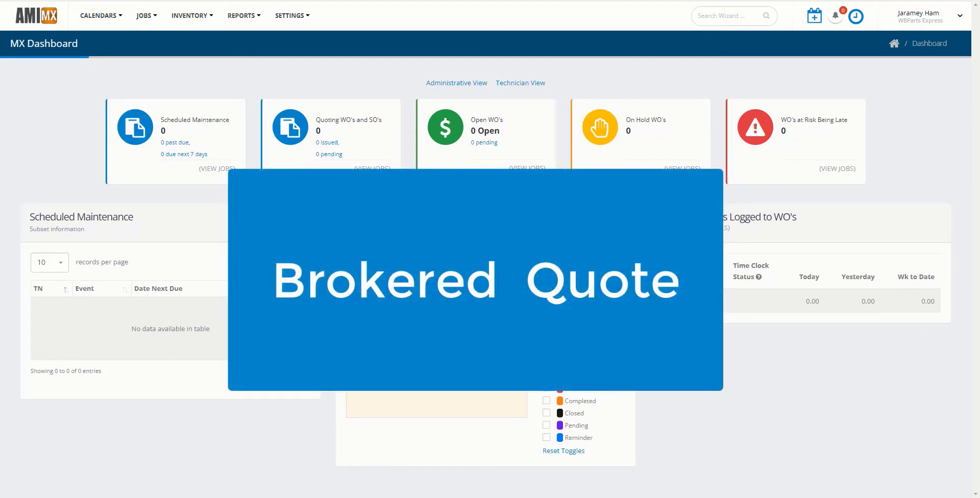
# Add a new Sales Order quote for the Cash Money Part Sales customer from the customer list
pyautogui.click(144, 15)
pyautogui.click(158, 48)
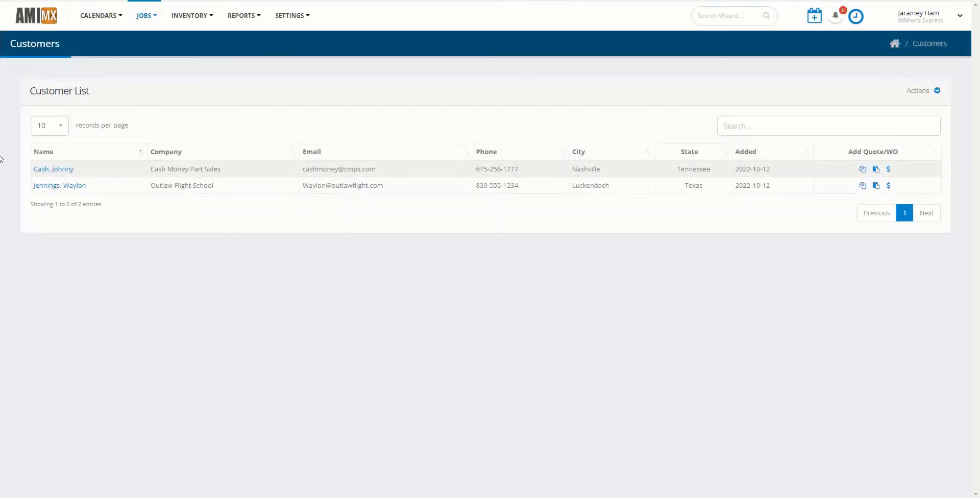
pyautogui.click(862, 169)
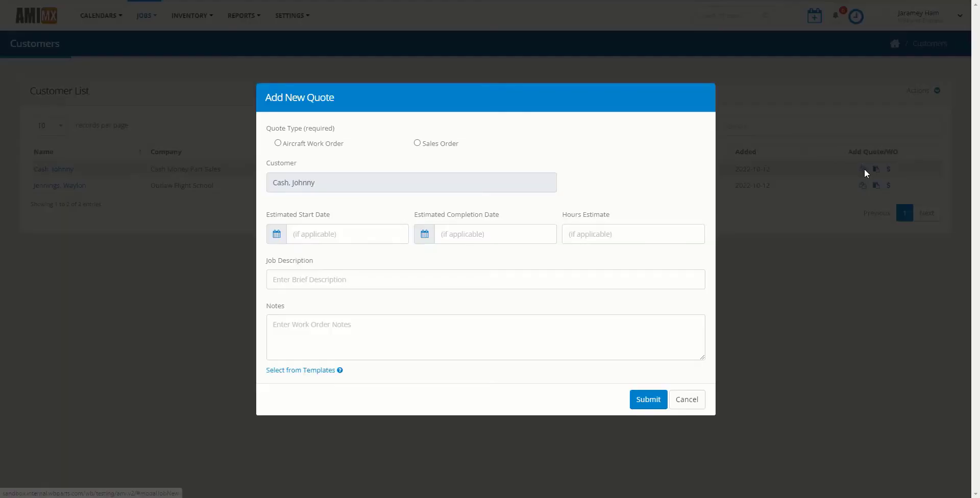
pyautogui.click(418, 143)
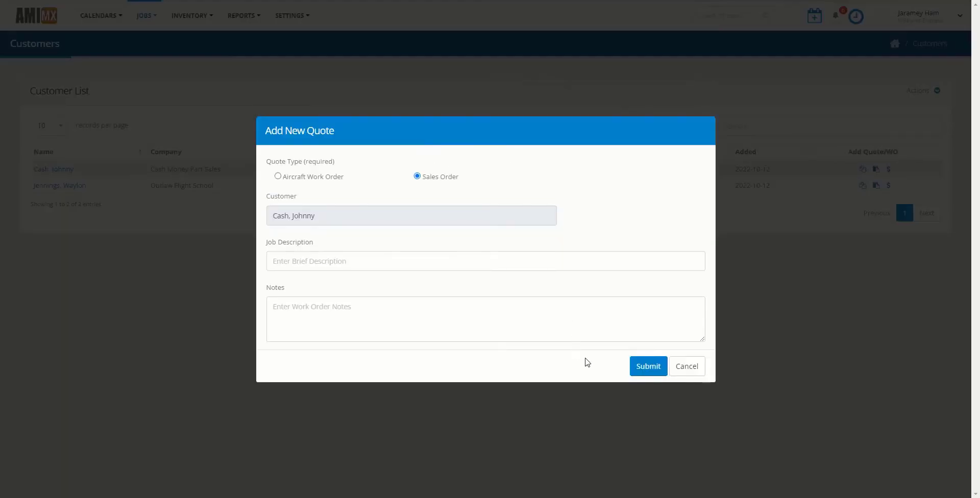
pyautogui.click(647, 366)
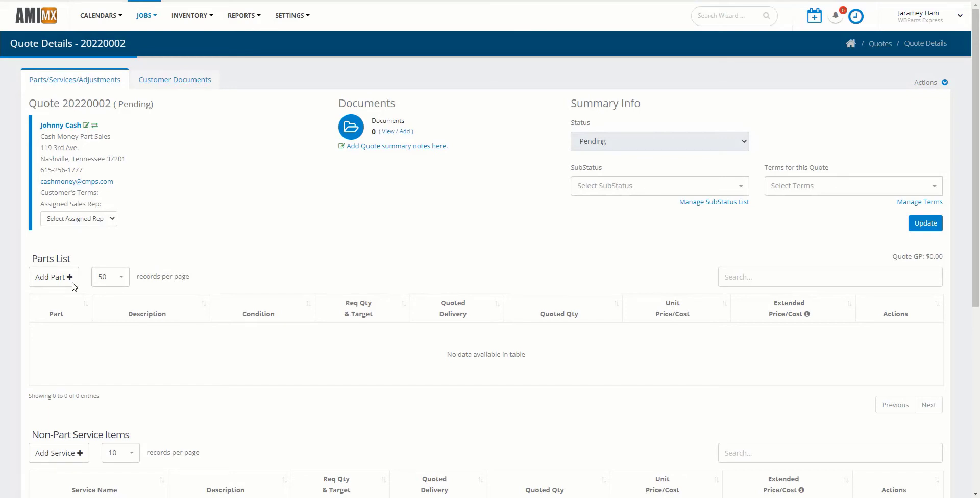
pyautogui.click(53, 277)
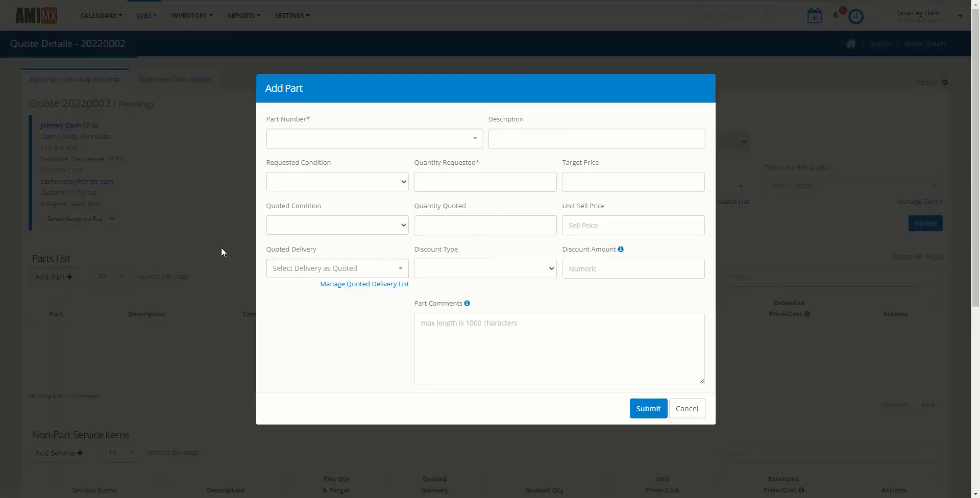
pyautogui.click(290, 134)
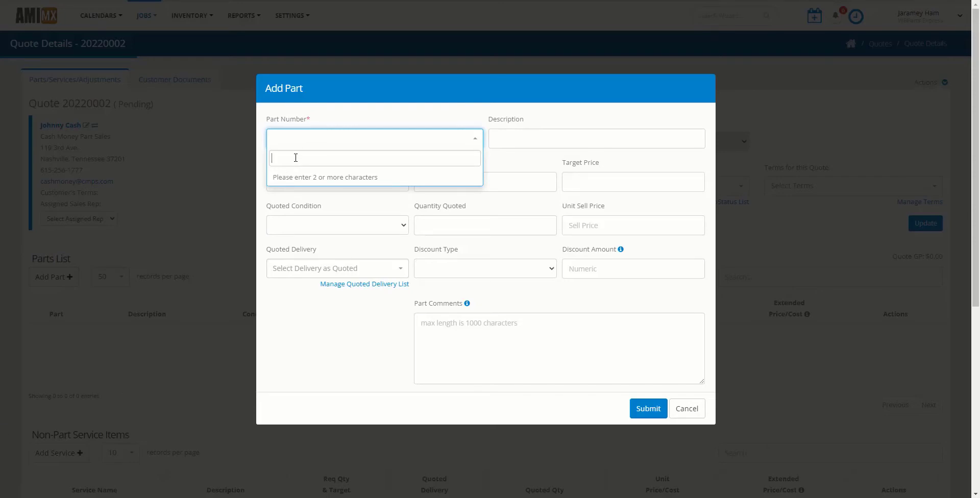
pyautogui.hotkey('ctrl', 'v')
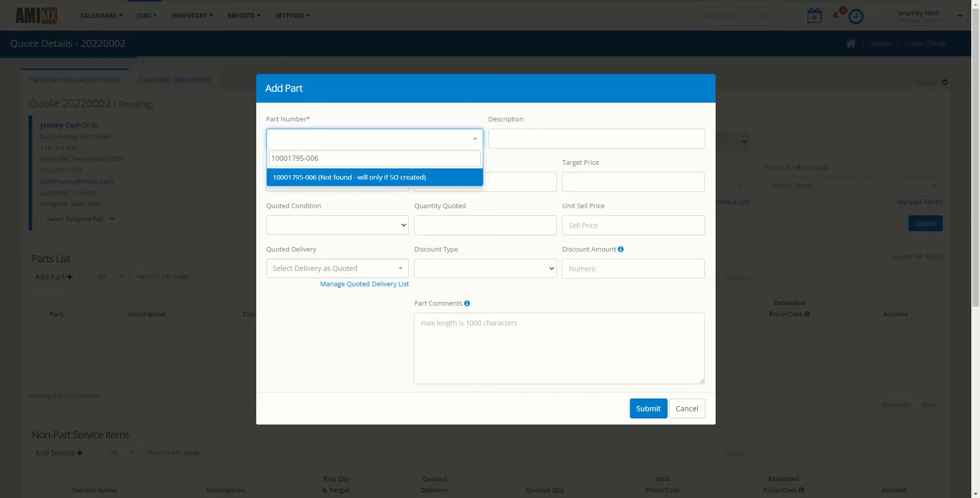
pyautogui.click(313, 178)
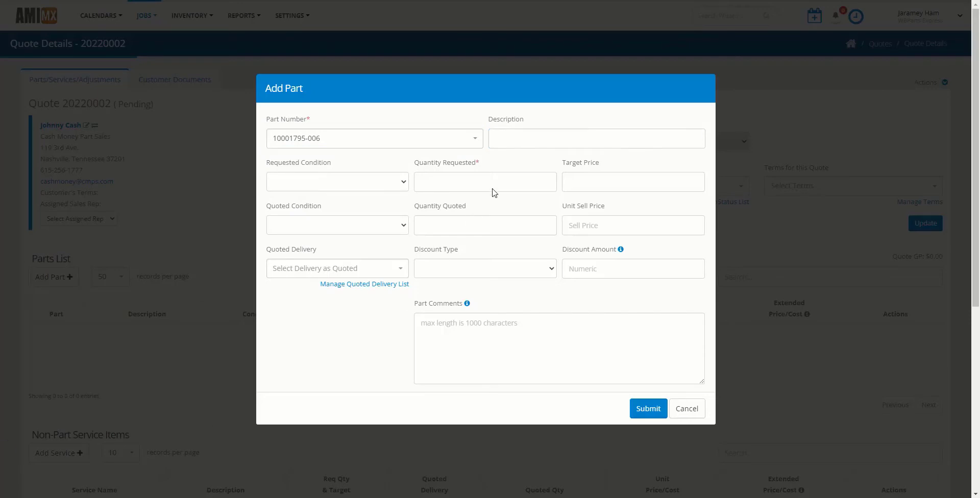
pyautogui.click(513, 136)
pyautogui.write('LOGBOOK/PROFESSIONAL PILOT')
# Add the part to the quote with requested condition NEW, quantity requested 1 and unit sell price 50.00
pyautogui.click(362, 182)
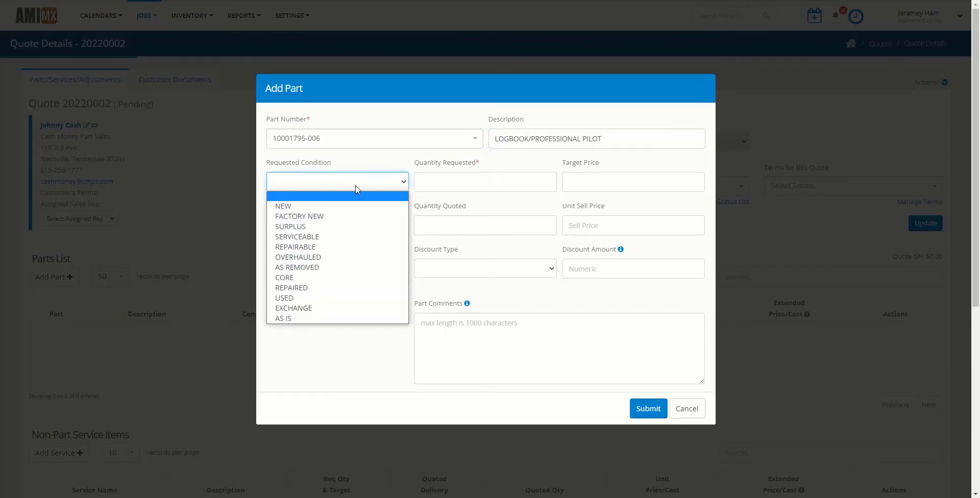
pyautogui.click(343, 210)
pyautogui.click(479, 180)
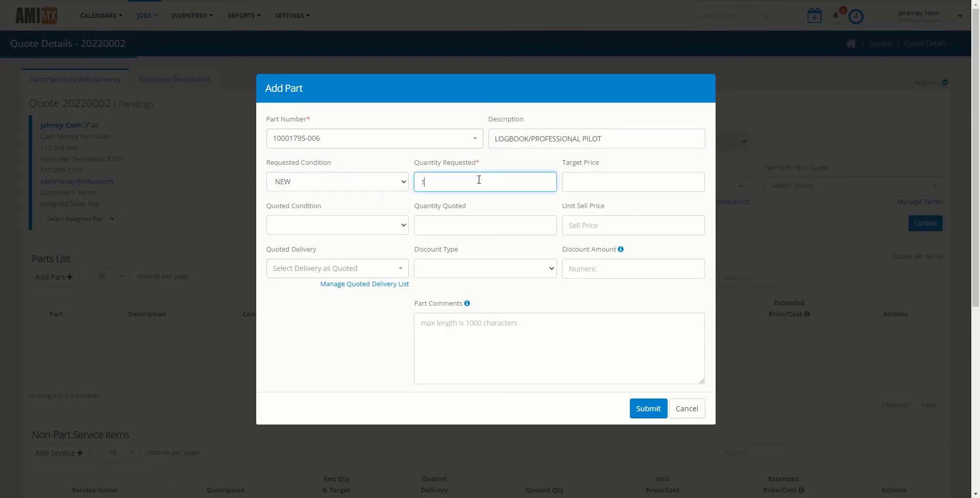
pyautogui.click(587, 223)
pyautogui.write('50.00')
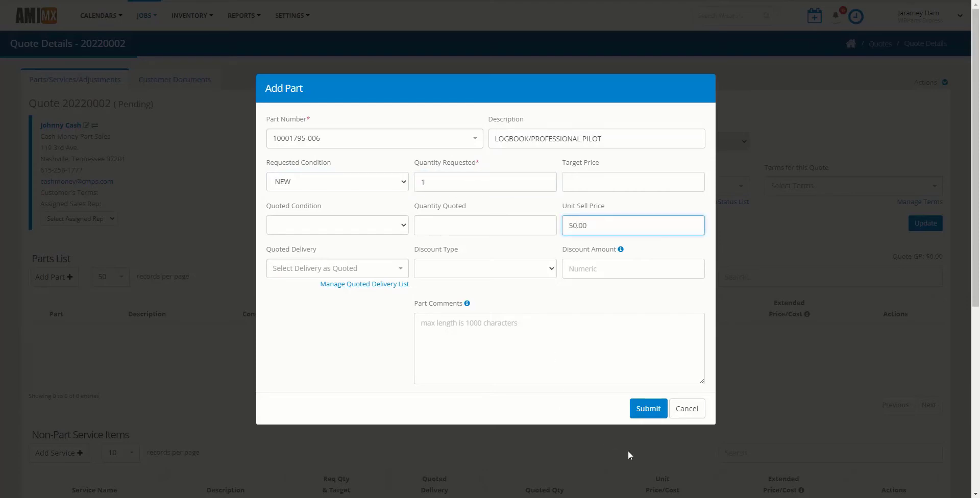
pyautogui.click(647, 408)
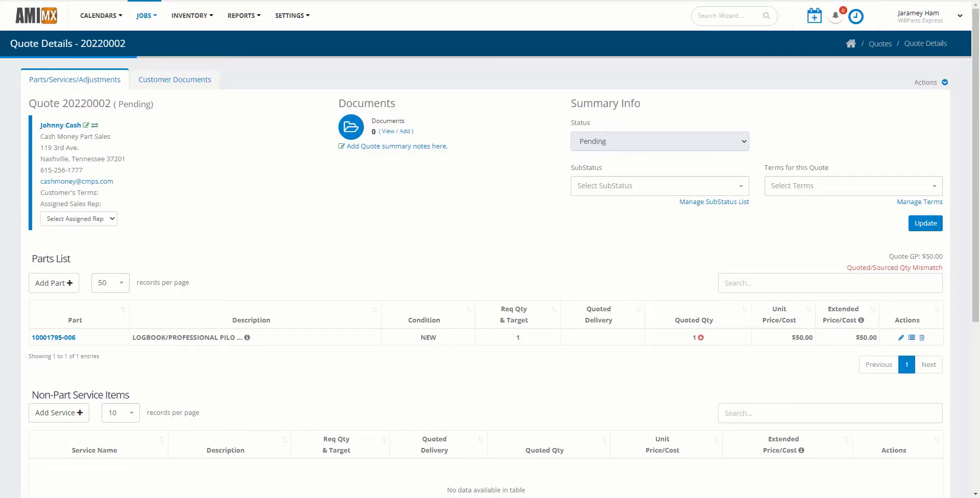
pyautogui.click(911, 337)
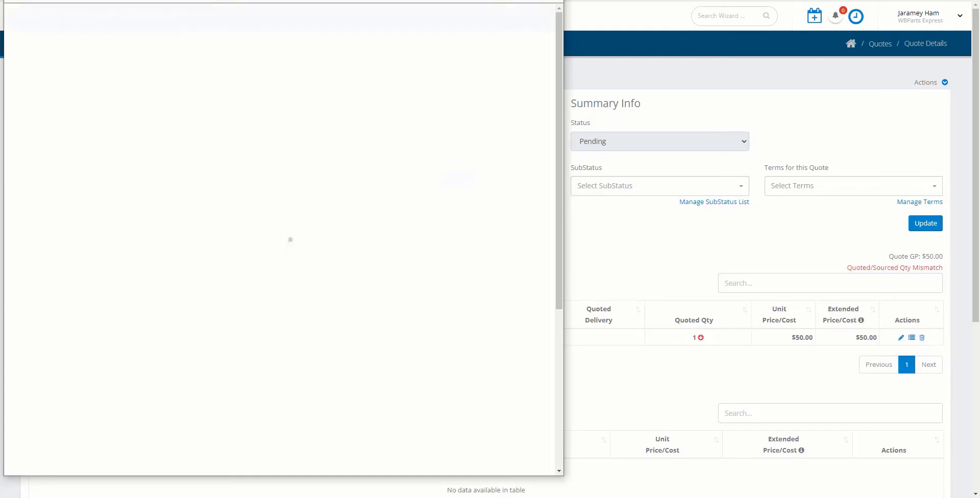
pyautogui.scroll(-4, 521, 361)
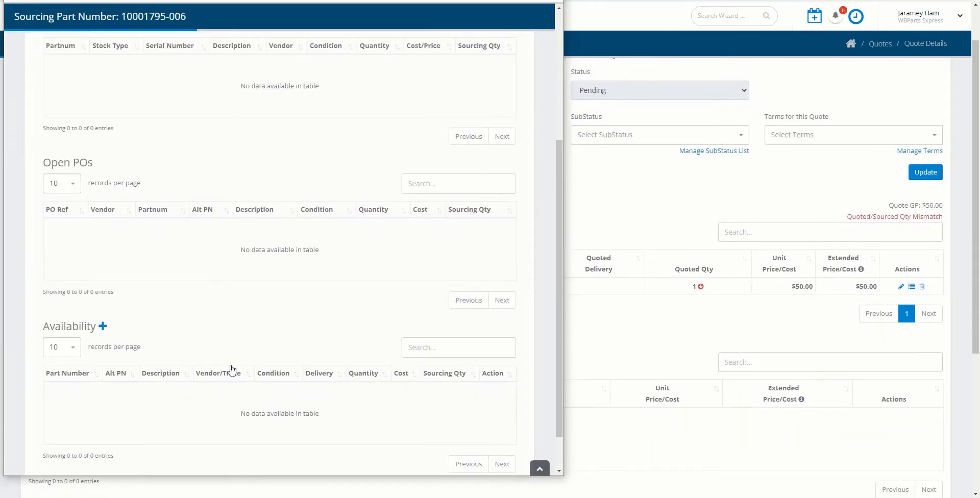
pyautogui.click(107, 329)
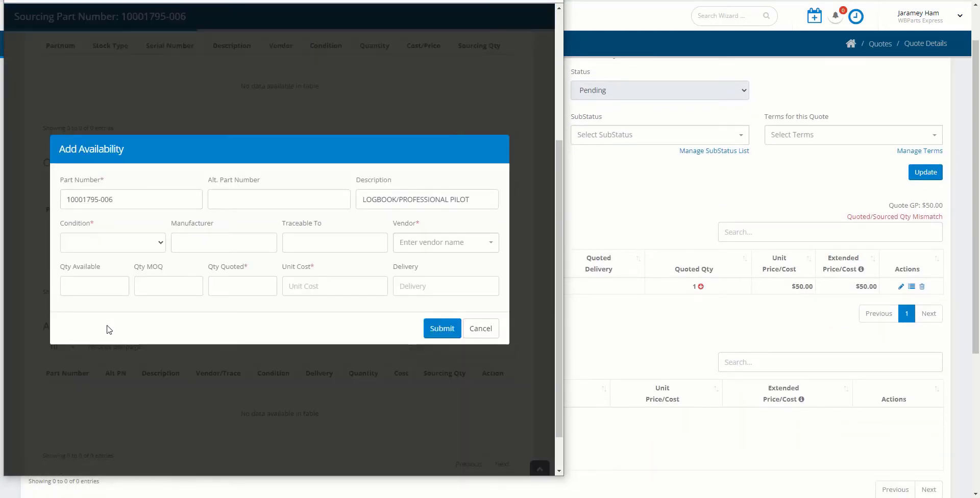
pyautogui.click(113, 243)
pyautogui.click(100, 258)
pyautogui.click(463, 247)
pyautogui.write('wb')
pyautogui.press('Return')
# Set the available, MOQ and quoted quantities to 1 and the unit cost to 35, and submit the availability record
pyautogui.click(112, 284)
pyautogui.write('1')
pyautogui.press('Tab')
pyautogui.write('1')
pyautogui.press('Tab')
pyautogui.write('1')
pyautogui.press('Tab')
pyautogui.write('35')
pyautogui.click(442, 328)
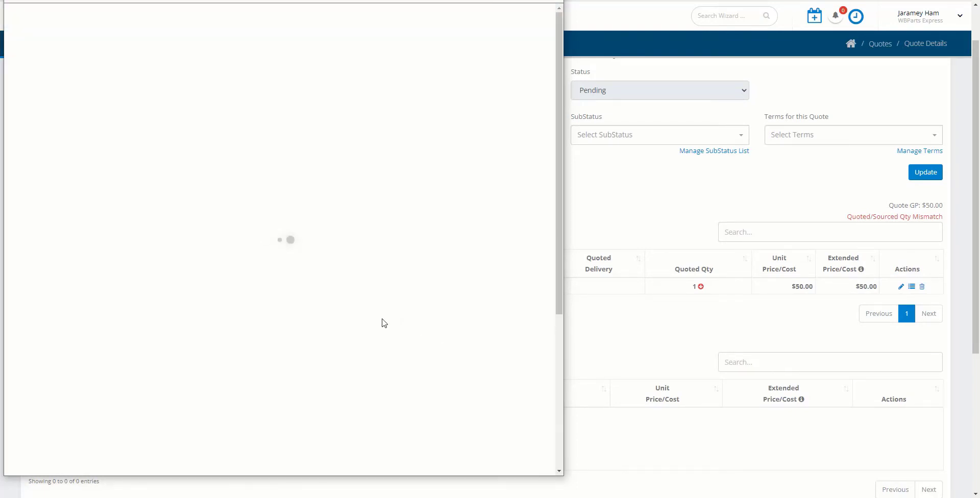
# Source the quoted part from the new vendor availability record and submit the sourcing
pyautogui.scroll(-3, 398, 331)
pyautogui.click(449, 368)
pyautogui.scroll(6, 448, 368)
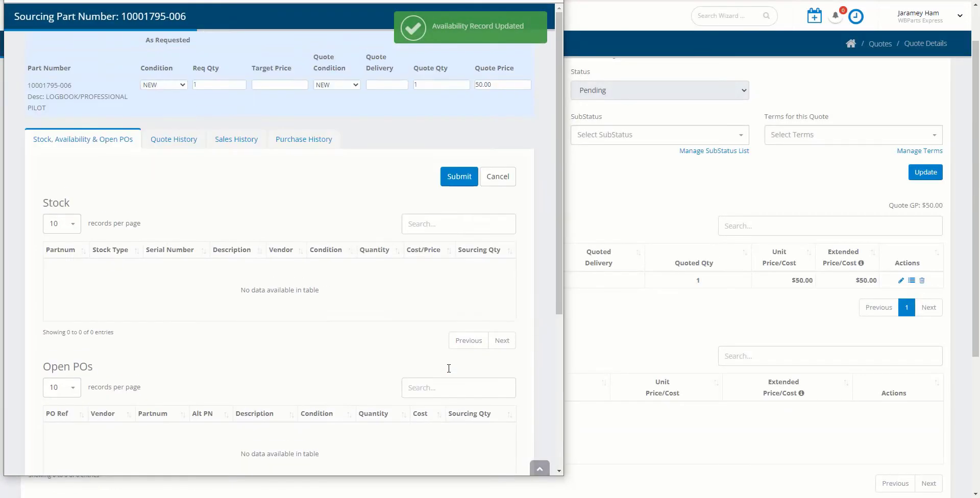
pyautogui.click(458, 175)
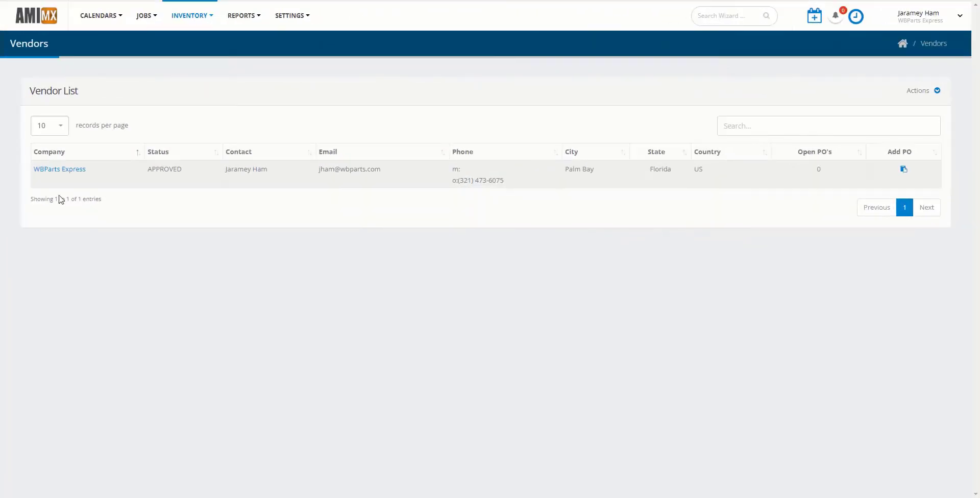
# Open the form for adding a new vendor from the vendor list
pyautogui.click(936, 91)
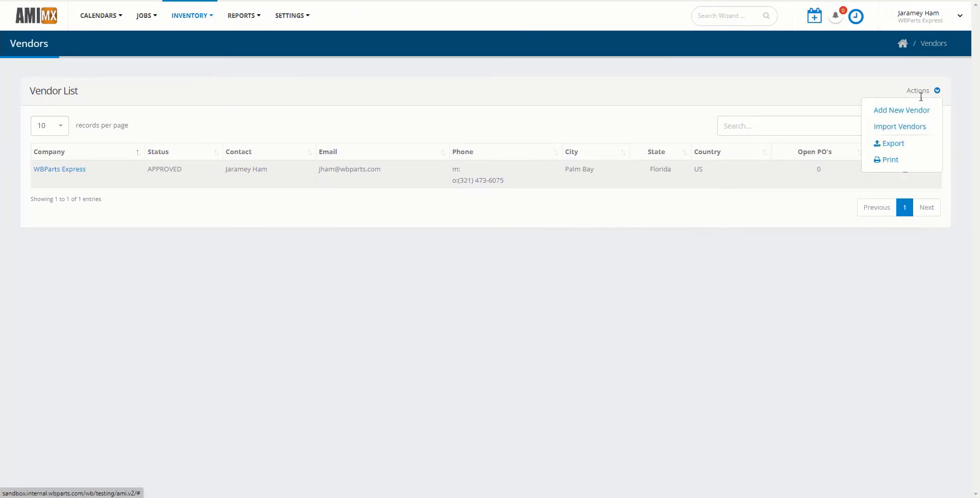
pyautogui.click(907, 114)
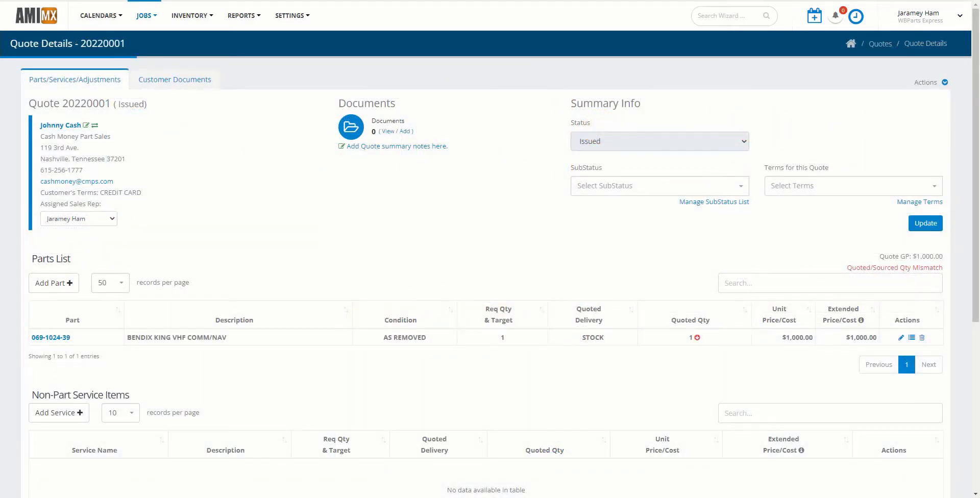
# Initiate a sales order from the issued quote for part 069-1024-39
pyautogui.click(945, 82)
pyautogui.click(890, 118)
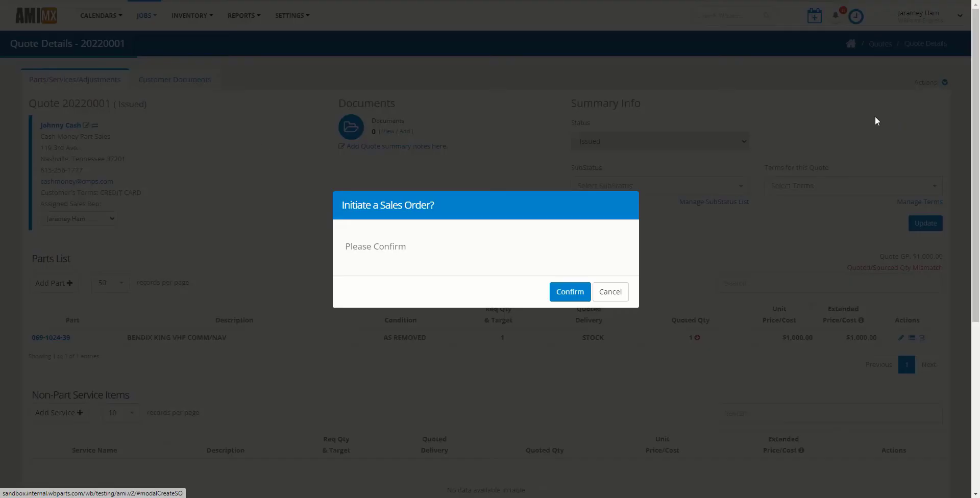
pyautogui.click(565, 290)
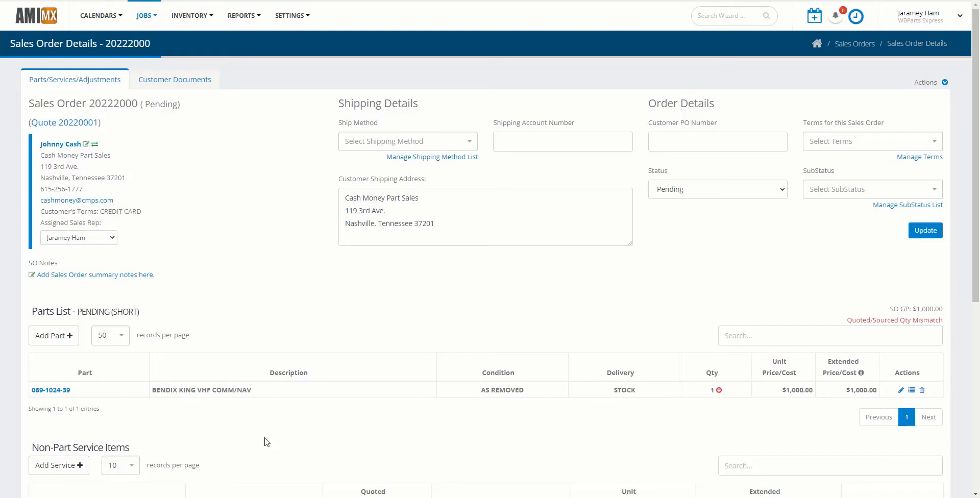
# Source part 069-1024-39 on the sales order with quantity 1 from the stock unit with serial number 110585
pyautogui.click(911, 389)
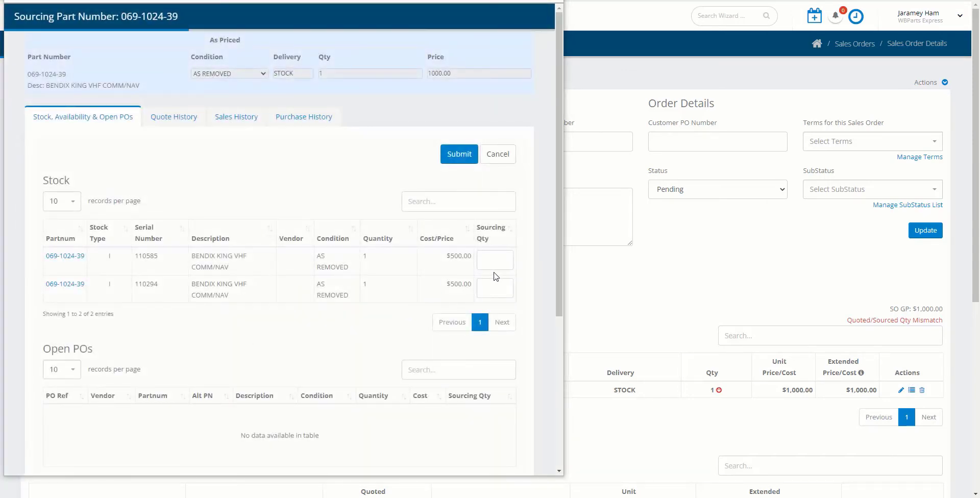
pyautogui.click(495, 257)
pyautogui.write('1')
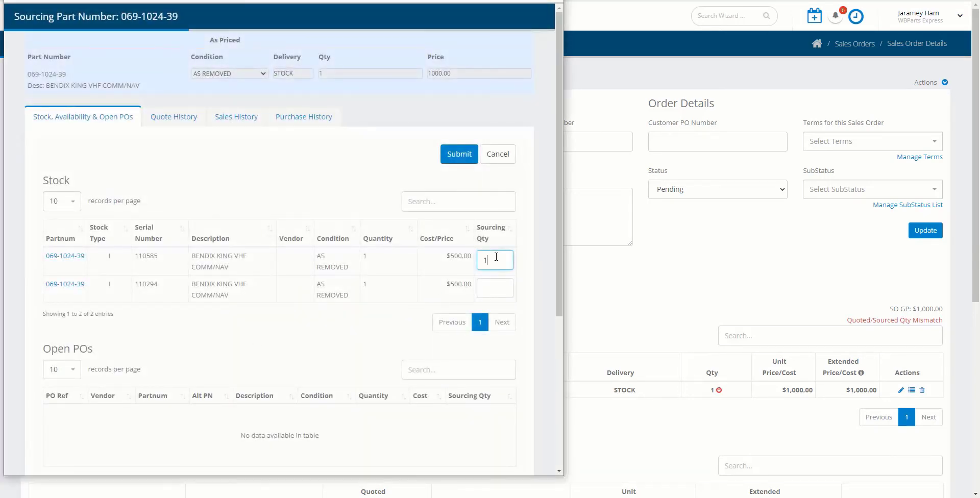
pyautogui.click(454, 154)
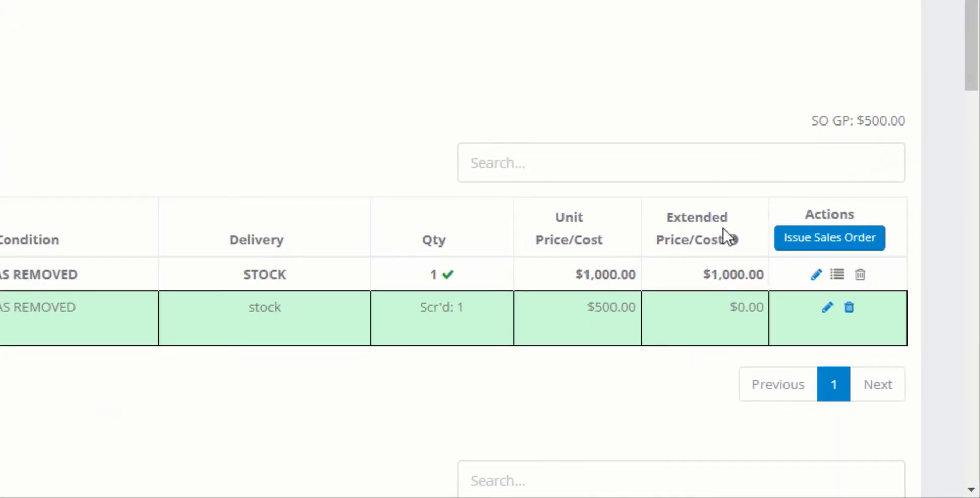
# Issue the sales order and pick quantity 1 of the sourced stock part
pyautogui.click(834, 246)
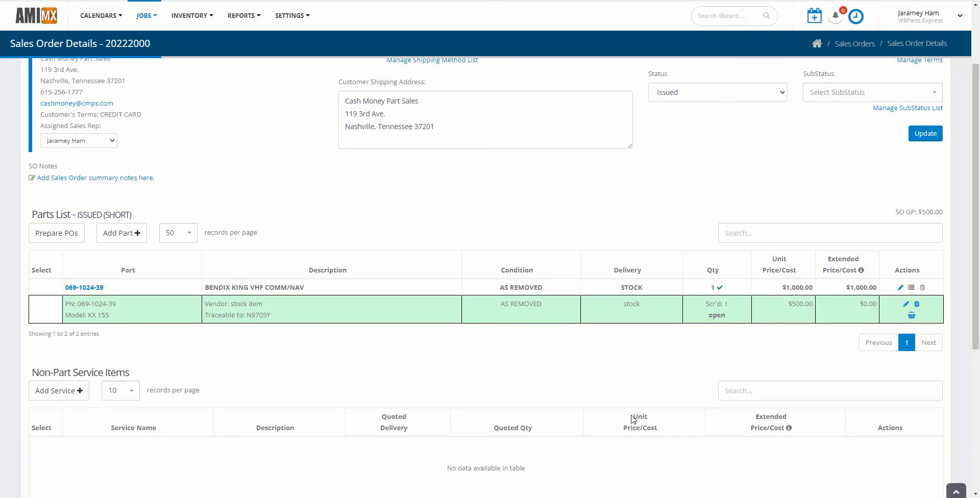
pyautogui.click(911, 316)
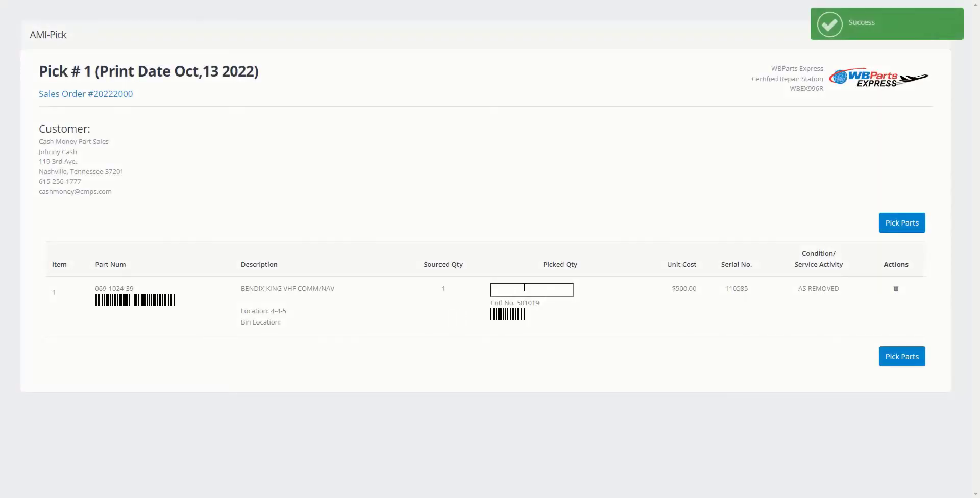
pyautogui.click(521, 288)
pyautogui.write('1')
pyautogui.click(900, 357)
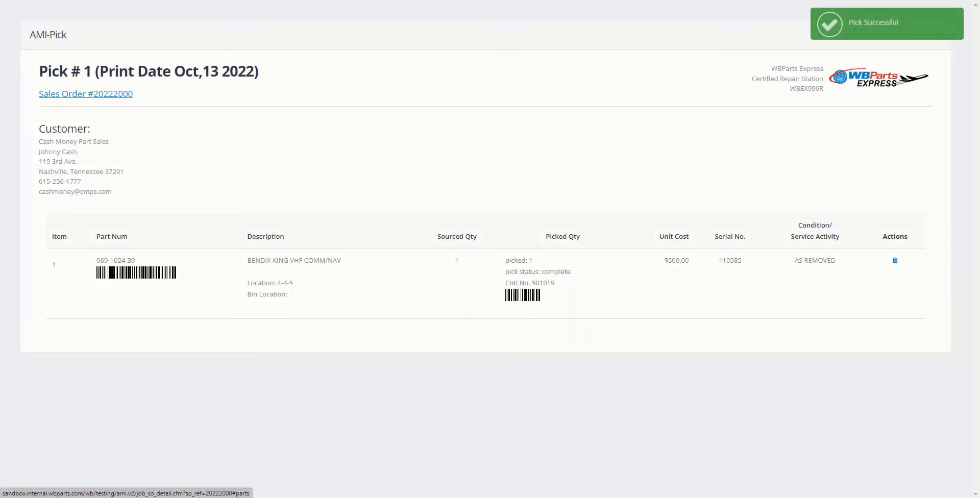
# Return to the sales order and send the picked part to Pack n' Ship
pyautogui.click(65, 95)
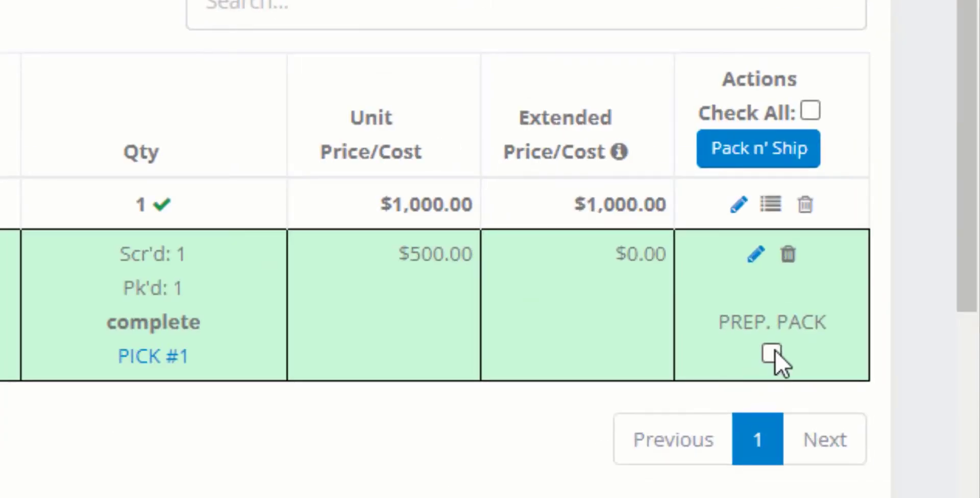
pyautogui.click(773, 354)
pyautogui.click(746, 152)
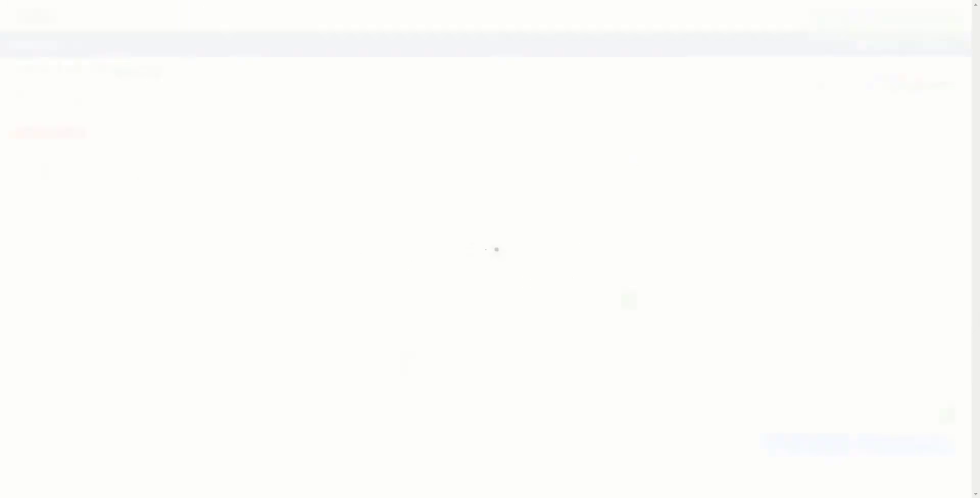
# Enter box 1 for the shipment with weight 6 and its tracking number
pyautogui.click(141, 306)
pyautogui.write('1')
pyautogui.click(204, 300)
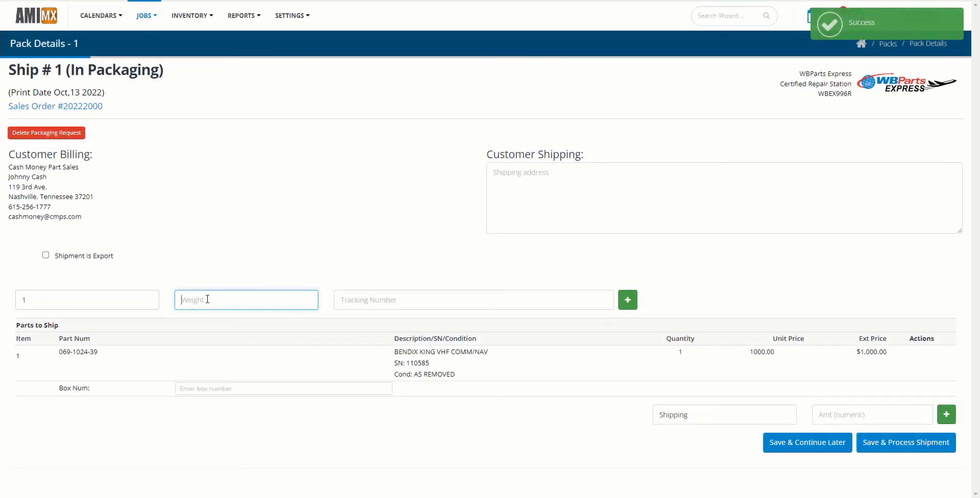
pyautogui.write('6')
pyautogui.click(357, 301)
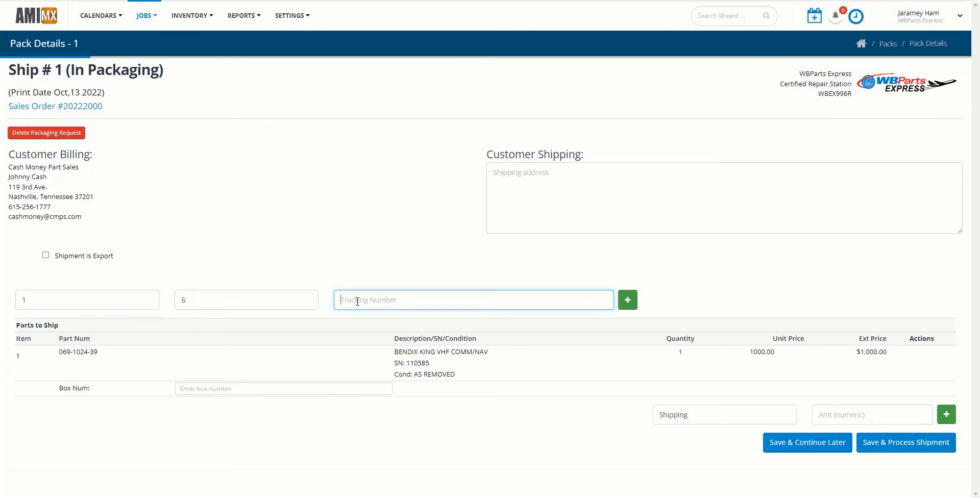
pyautogui.write('123456789')
# Assign the part to box number 1 and set the shipping charge to 35
pyautogui.click(198, 388)
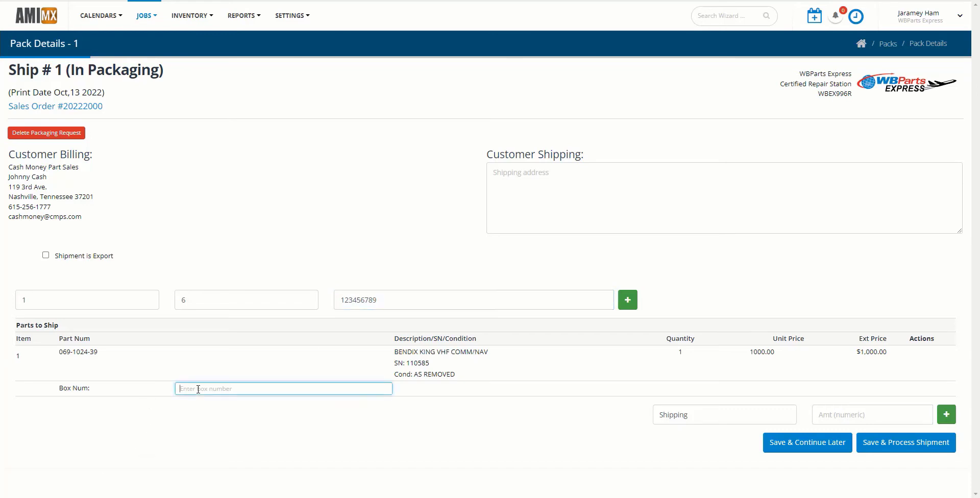
pyautogui.write('1')
pyautogui.click(858, 415)
pyautogui.write('35')
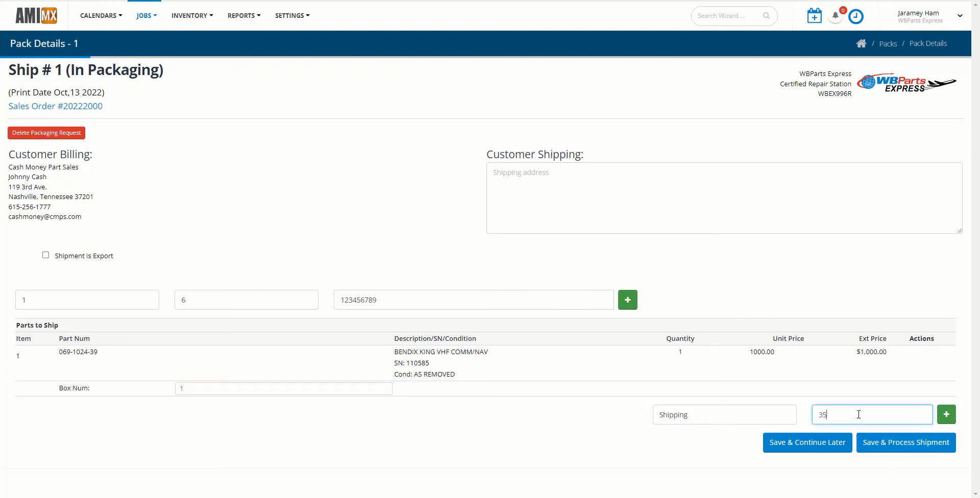